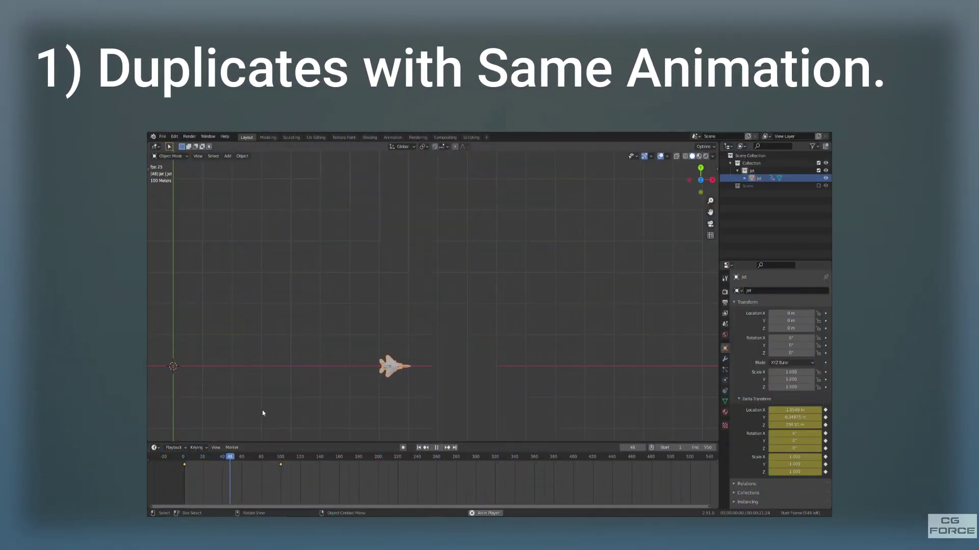
pyautogui.press('space')
pyautogui.hotkey('shift', 'Left')
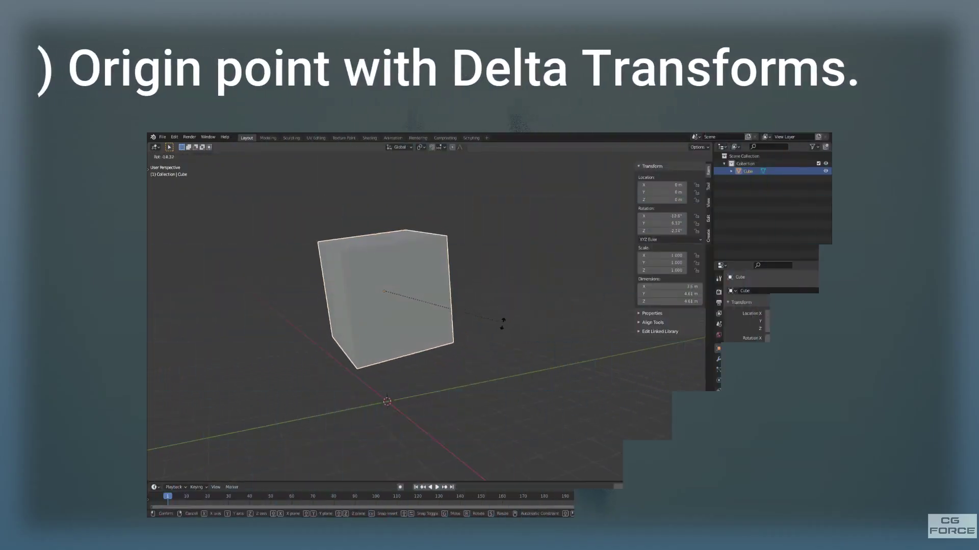
pyautogui.hotkey('ctrl', 'a')
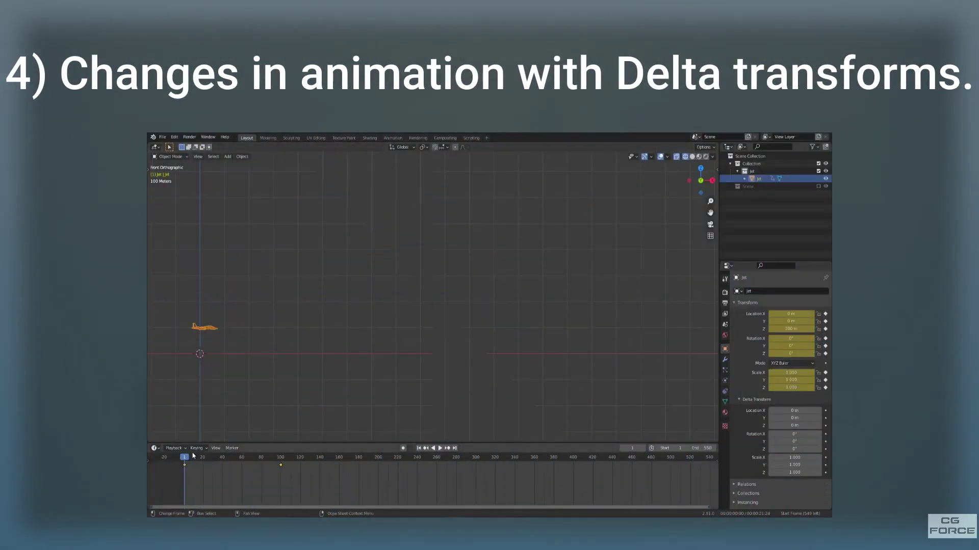
pyautogui.moveTo(191, 462)
pyautogui.mouseDown()
pyautogui.moveTo(268, 462)
pyautogui.moveTo(185, 464)
pyautogui.mouseUp()
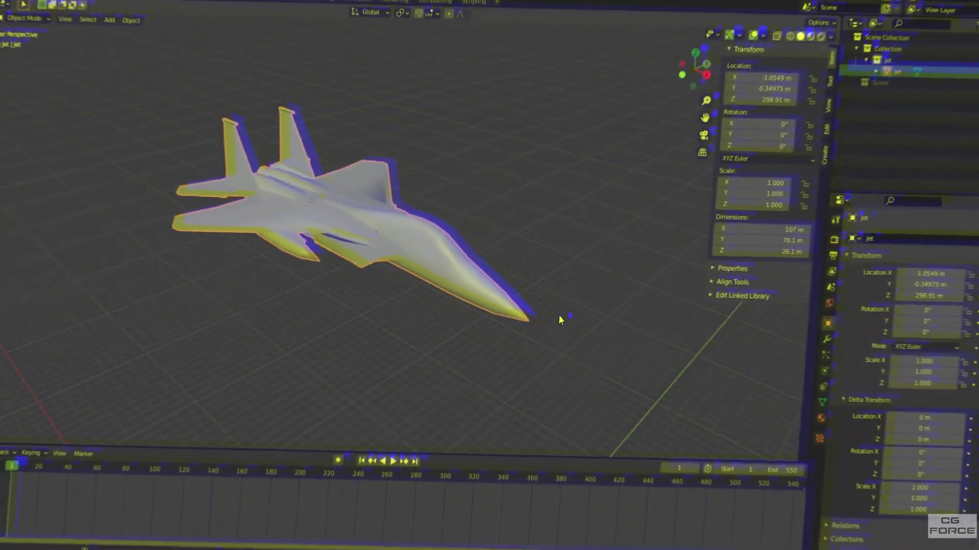
# - Insert a Location, Rotation & Scale keyframe for the jet at frame 1
pyautogui.moveTo(592, 289); pyautogui.dragTo(452, 291, button='middle')
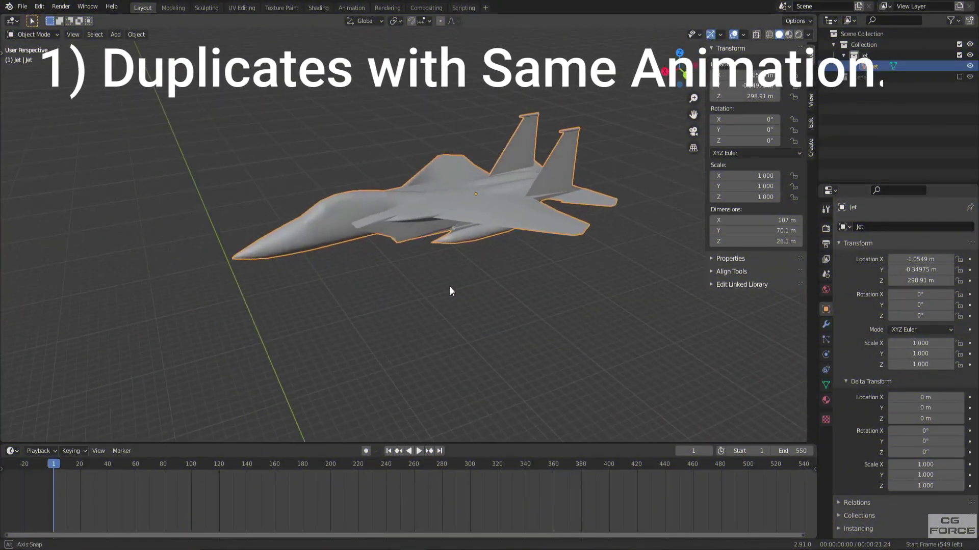
pyautogui.moveTo(334, 292); pyautogui.dragTo(374, 210, button='middle')
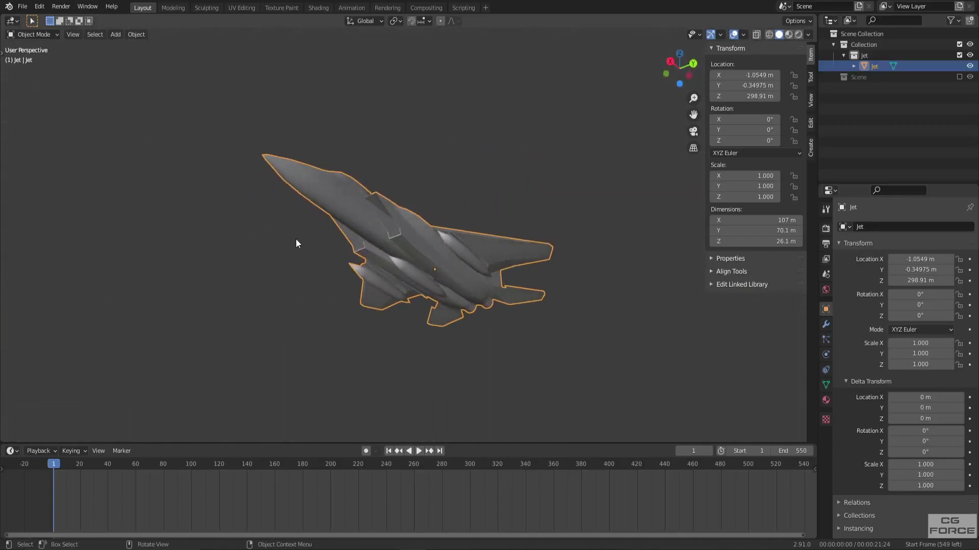
pyautogui.moveTo(297, 242); pyautogui.dragTo(399, 241, button='middle')
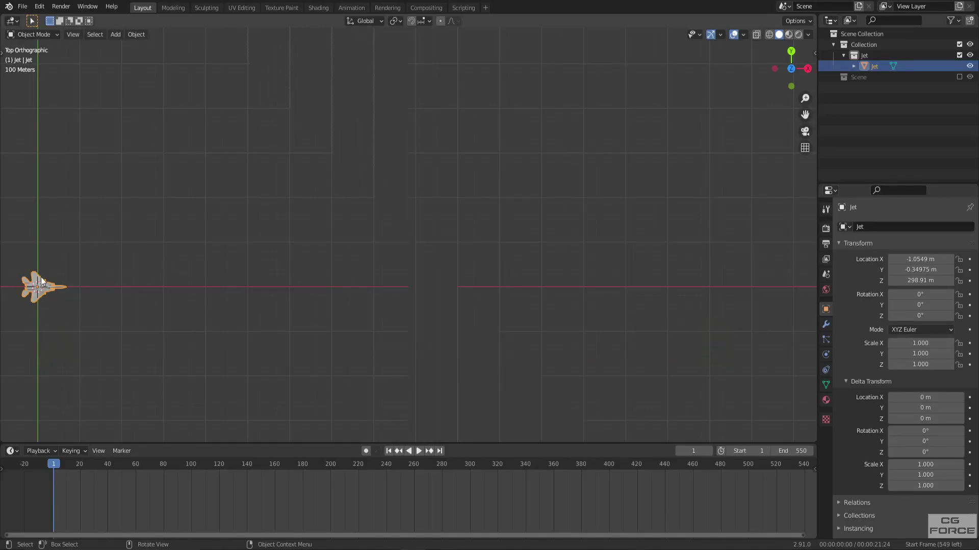
pyautogui.press('i')
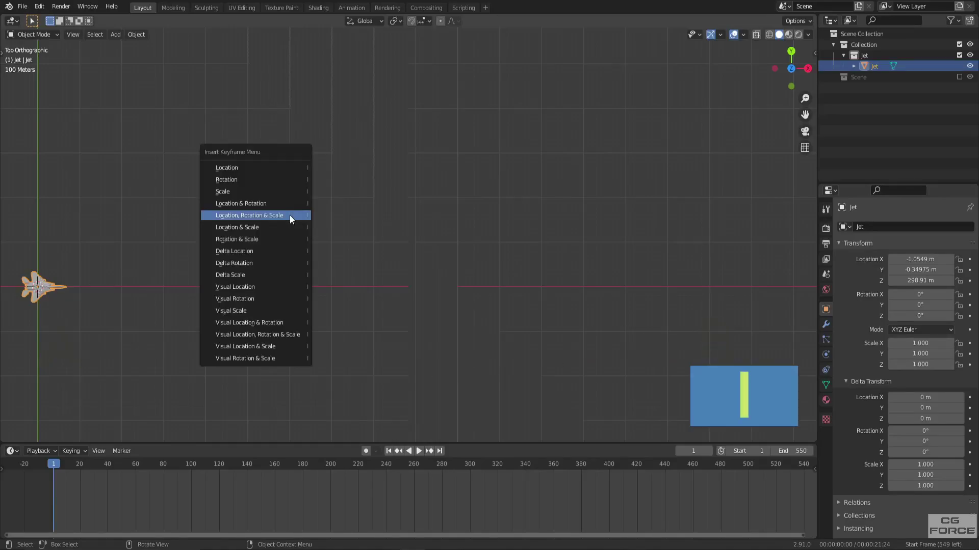
pyautogui.click(290, 215)
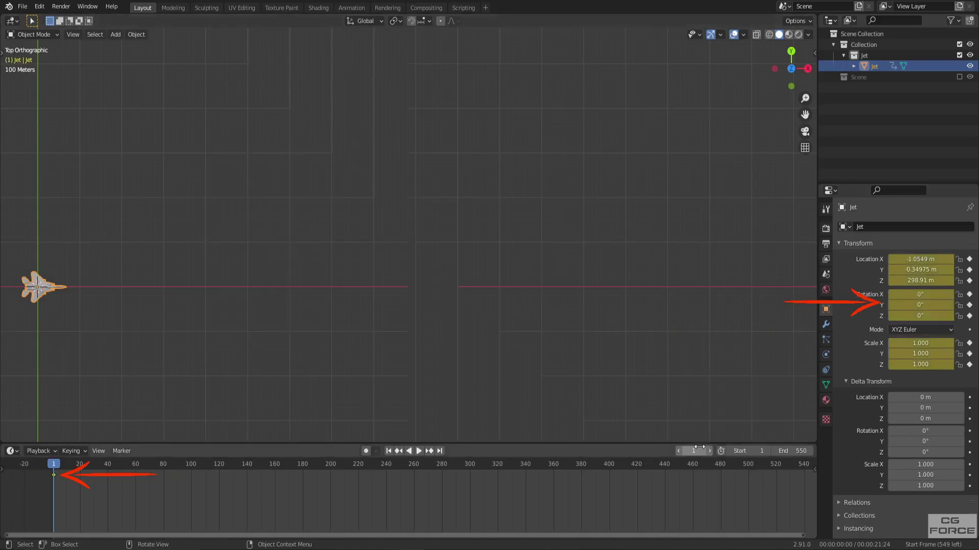
# - At frame 100, move the jet along X to about 1598 m and insert a Location, Rotation & Scale keyframe
pyautogui.click(701, 450)
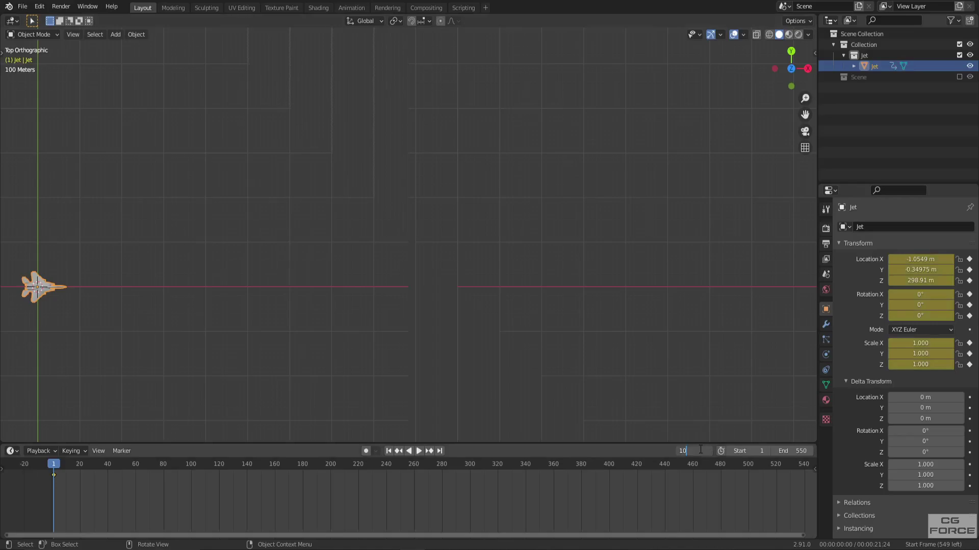
pyautogui.write('100')
pyautogui.press('Return')
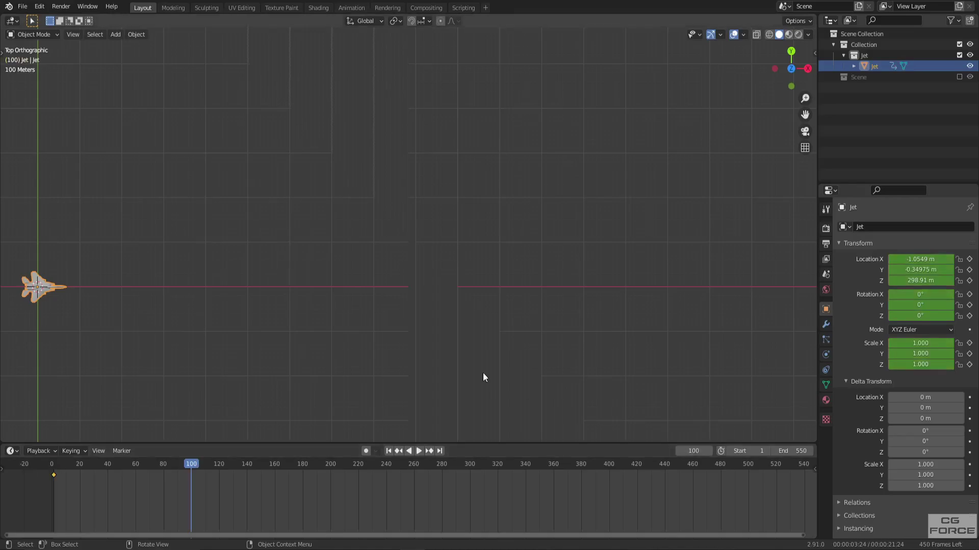
pyautogui.press('g')
pyautogui.press('x')
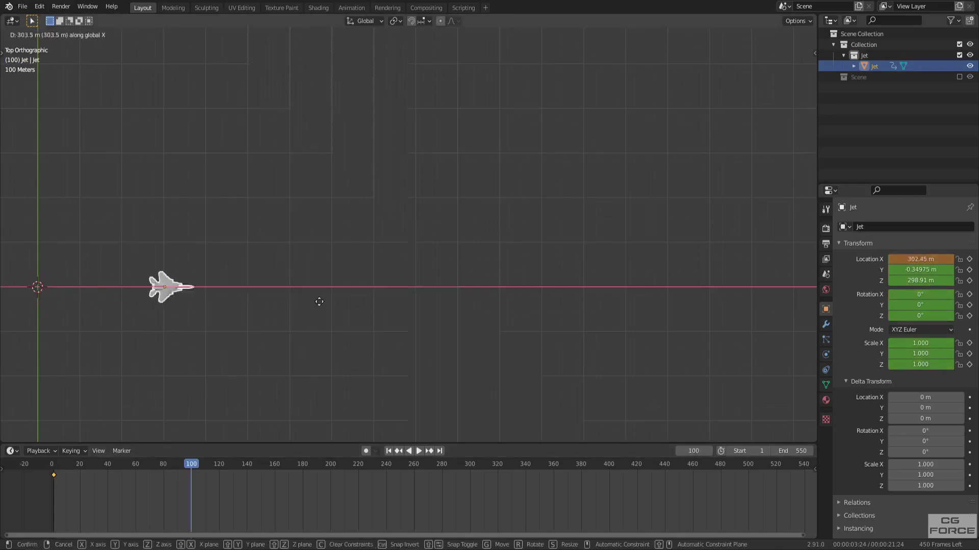
pyautogui.click(775, 286)
pyautogui.press('i')
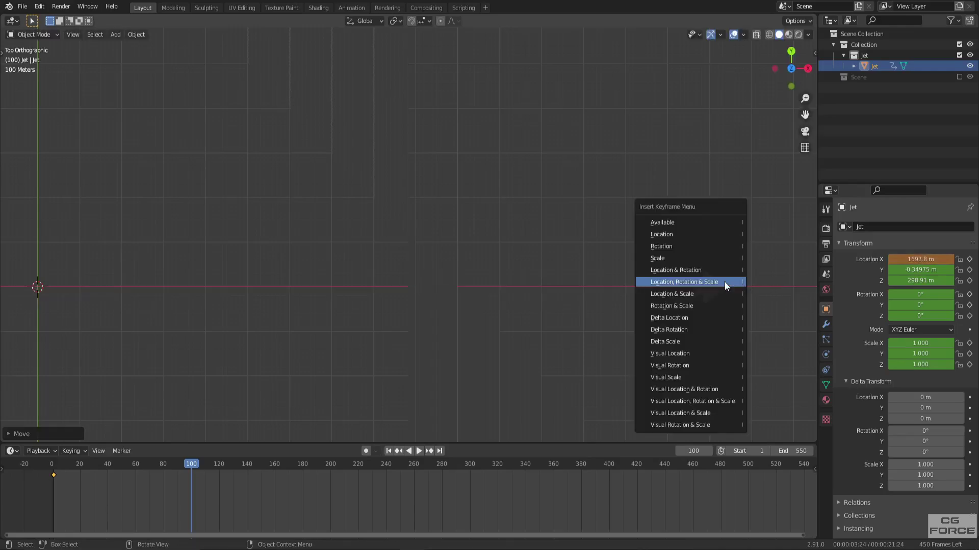
pyautogui.click(724, 282)
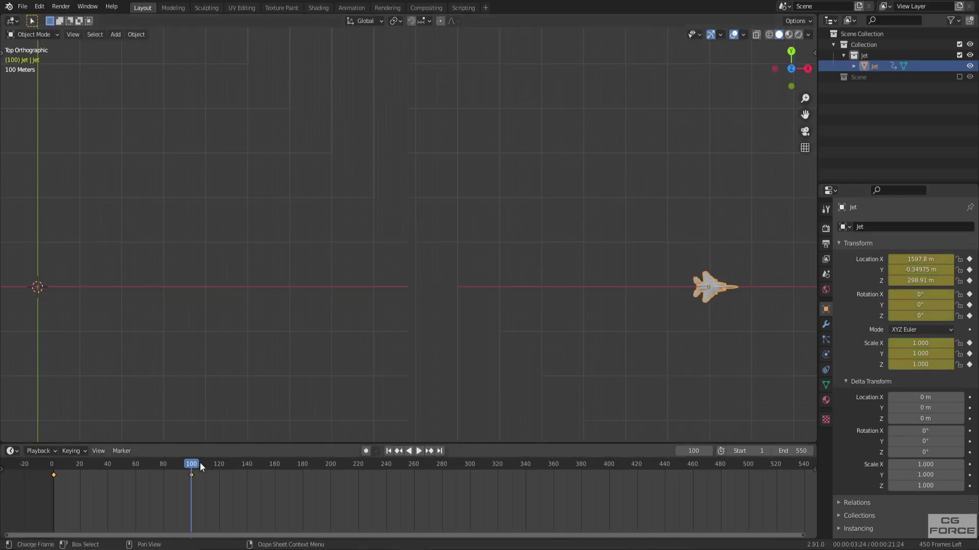
# - Play back the jet's animation and return to frame 1
pyautogui.press('space')
pyautogui.moveTo(199, 463); pyautogui.dragTo(53, 464)
pyautogui.press('space')
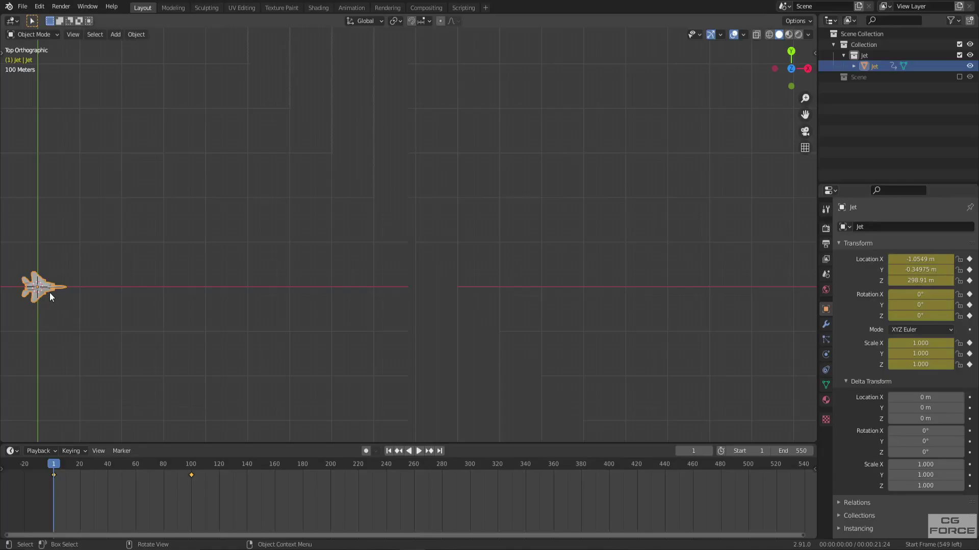
# - Duplicate the keyframed jet twice along Y, at about 174 m and 354 m, and play back the animation
pyautogui.hotkey('shift', 'd')
pyautogui.press('y')
pyautogui.click(46, 218)
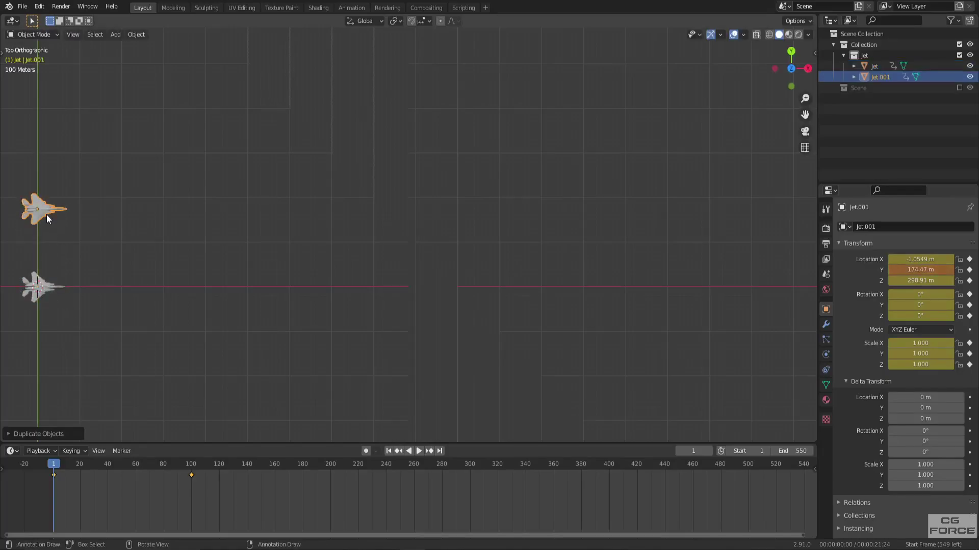
pyautogui.hotkey('shift', 'd')
pyautogui.press('y')
pyautogui.click(50, 139)
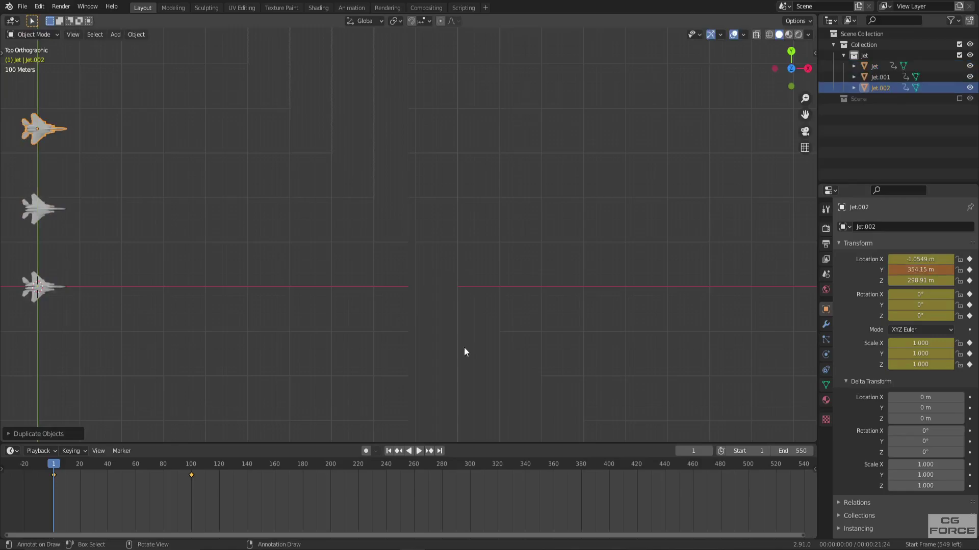
pyautogui.press('space')
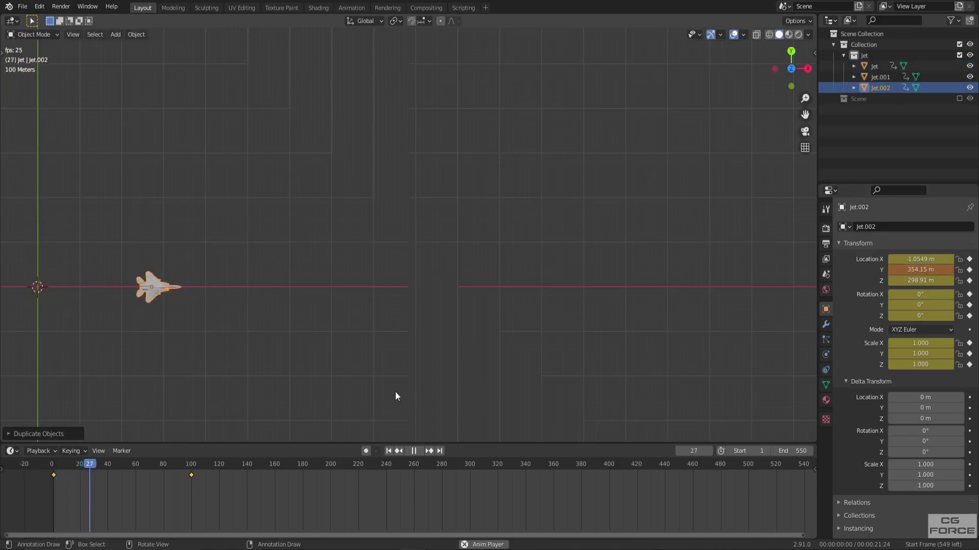
pyautogui.press('space')
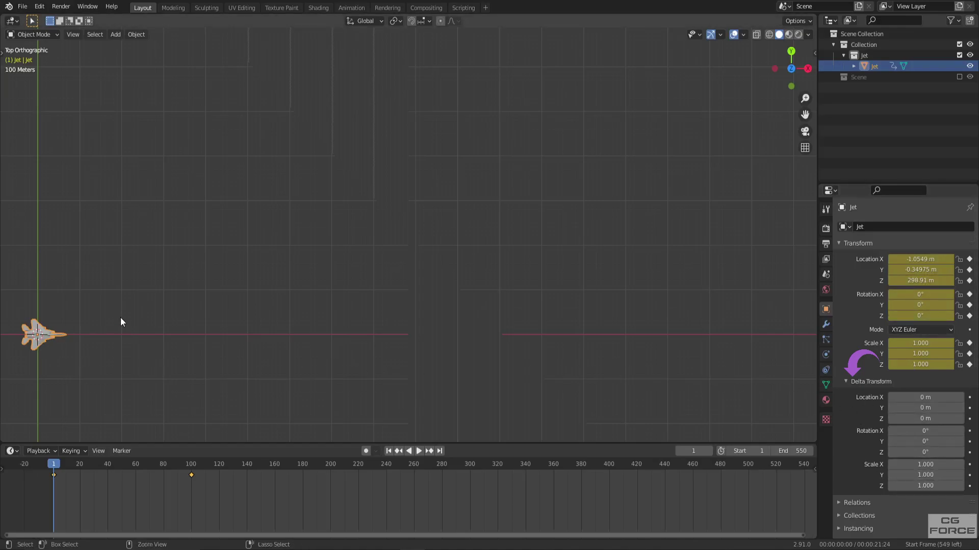
# - Apply Animated Transforms to Deltas on the single jet and play back its animation
pyautogui.hotkey('ctrl', 'a')
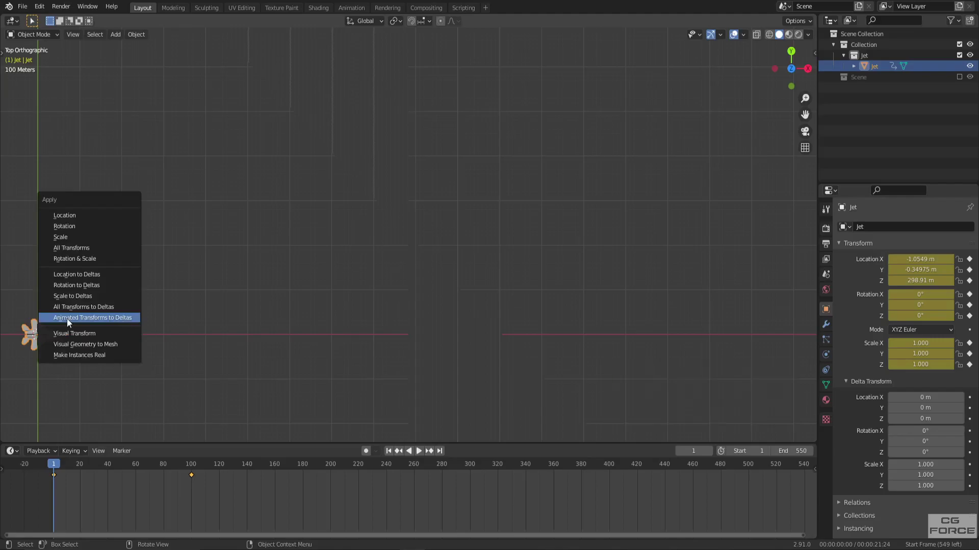
pyautogui.click(111, 318)
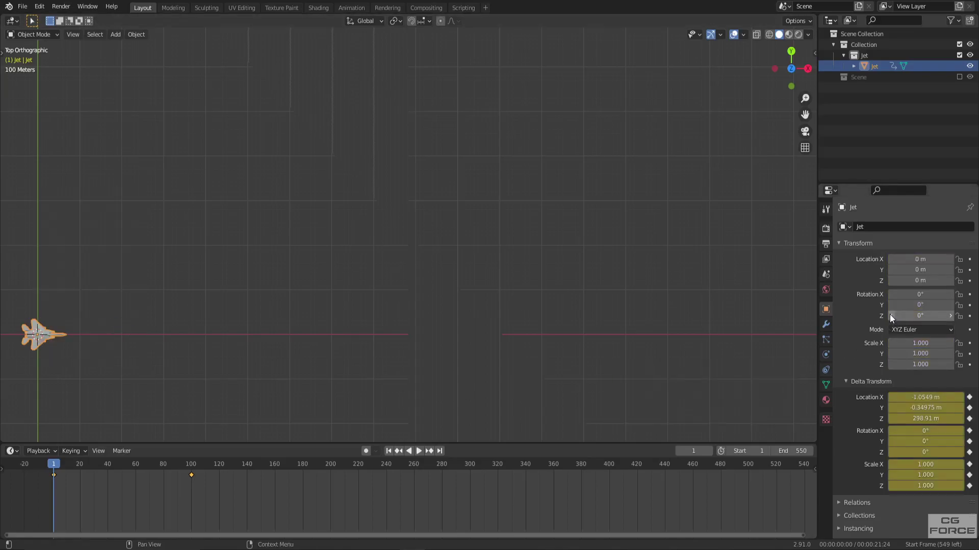
pyautogui.press('space')
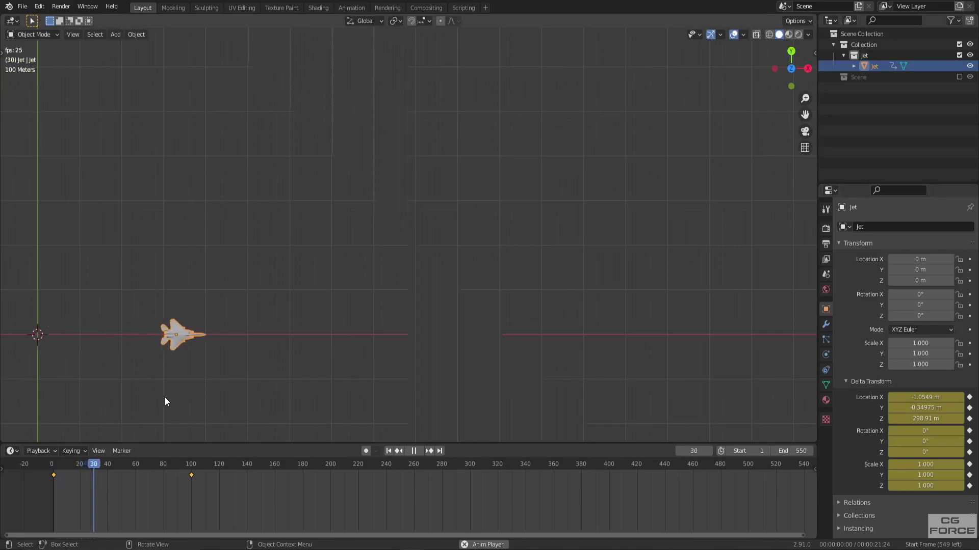
pyautogui.press('Escape')
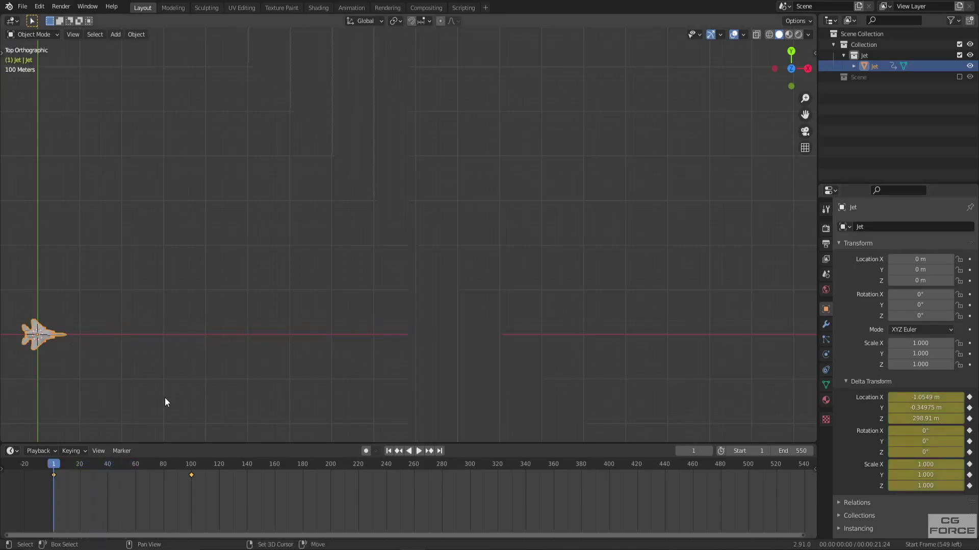
# - Duplicate the jet twice along the Y axis, placing the second copy at Y about 344 m
pyautogui.hotkey('shift', 'd')
pyautogui.press('y')
pyautogui.click(166, 323)
pyautogui.hotkey('shift', 'd')
pyautogui.press('y')
pyautogui.click(170, 274)
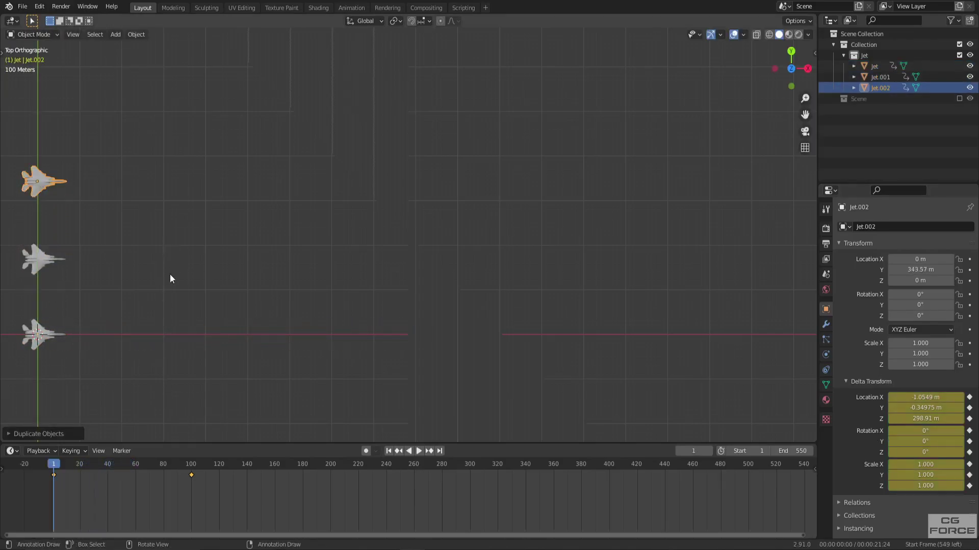
# - Play back the animation of the three jets in the top view and in the rendered scene
pyautogui.press('space')
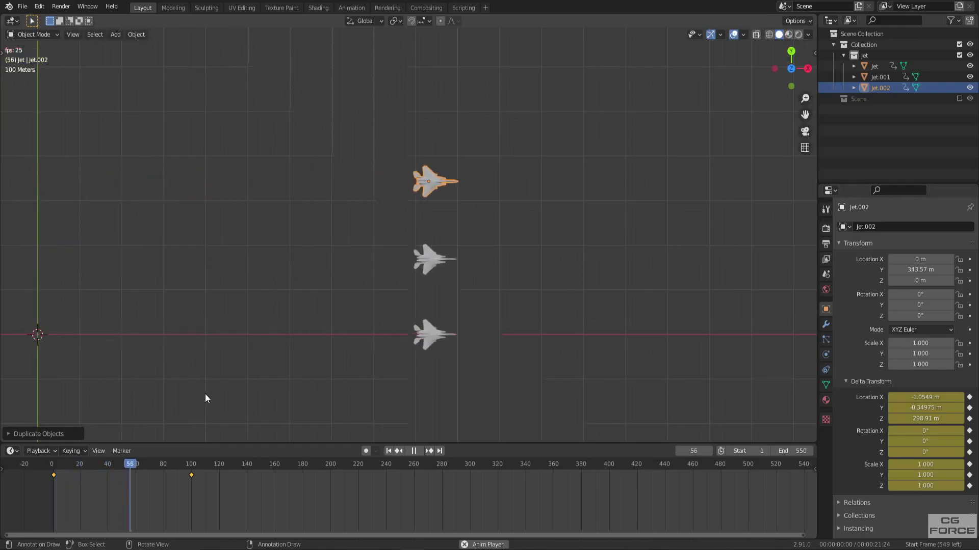
pyautogui.press('space')
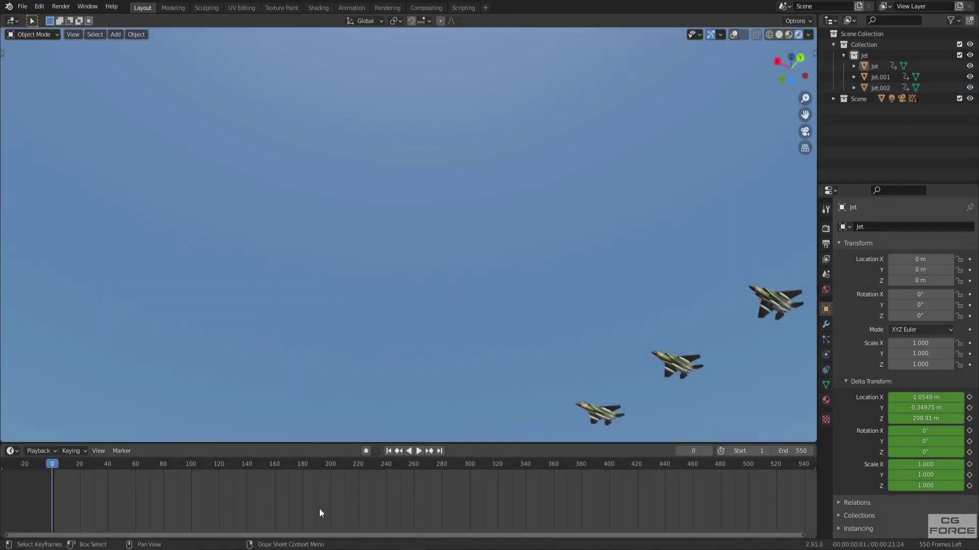
pyautogui.press('space')
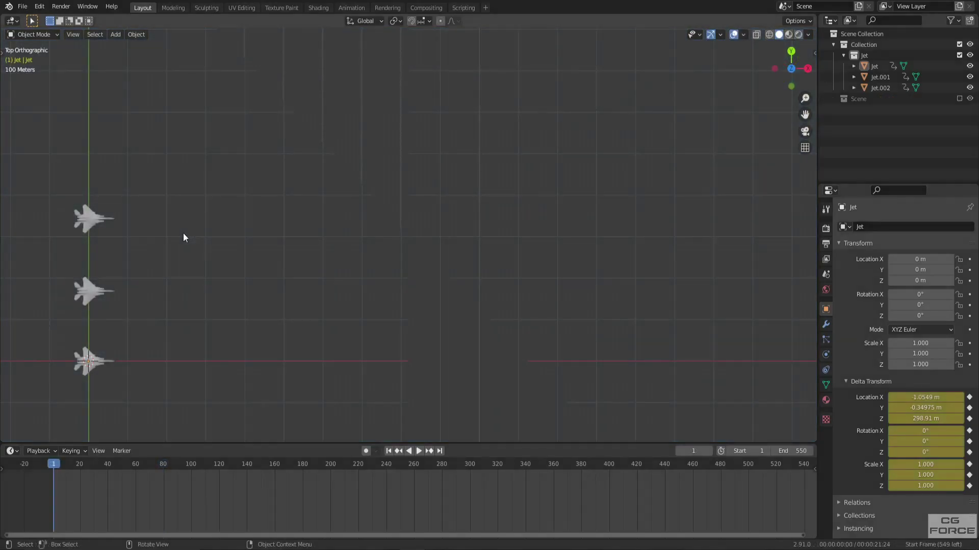
# - Duplicate the farthest jet of the row and place the copy at about X -585 m, Y 624 m
pyautogui.keyDown('shift'); pyautogui.moveTo(183, 241); pyautogui.dragTo(419, 282, button='middle'); pyautogui.keyUp('shift')
pyautogui.scroll(-2, 419, 282)
pyautogui.click(359, 252)
pyautogui.hotkey('shift', 'd')
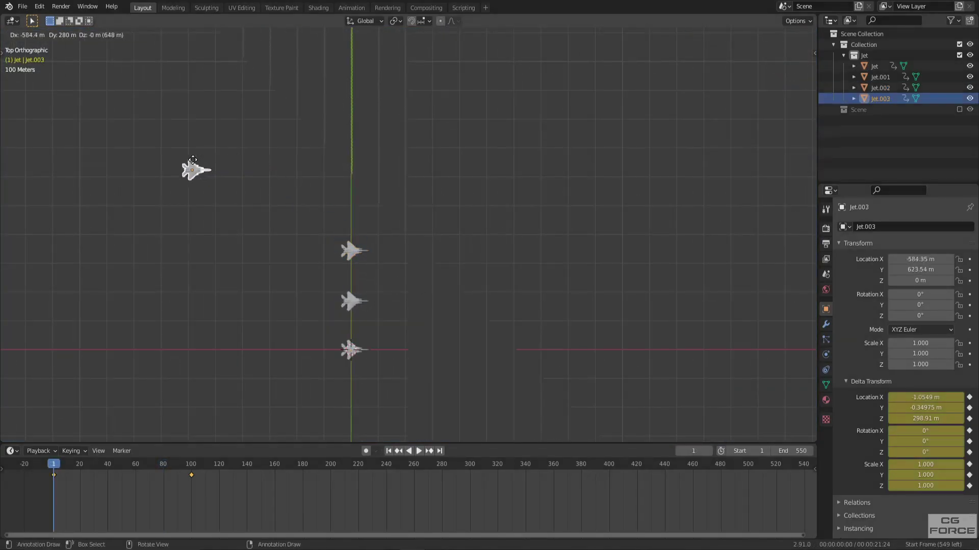
pyautogui.click(204, 171)
# - Duplicate the new jet to about X -594 m, Y 939 m, scale the copy up about 2.5 times, and play the animation
pyautogui.hotkey('shift', 'd')
pyautogui.click(227, 92)
pyautogui.press('s')
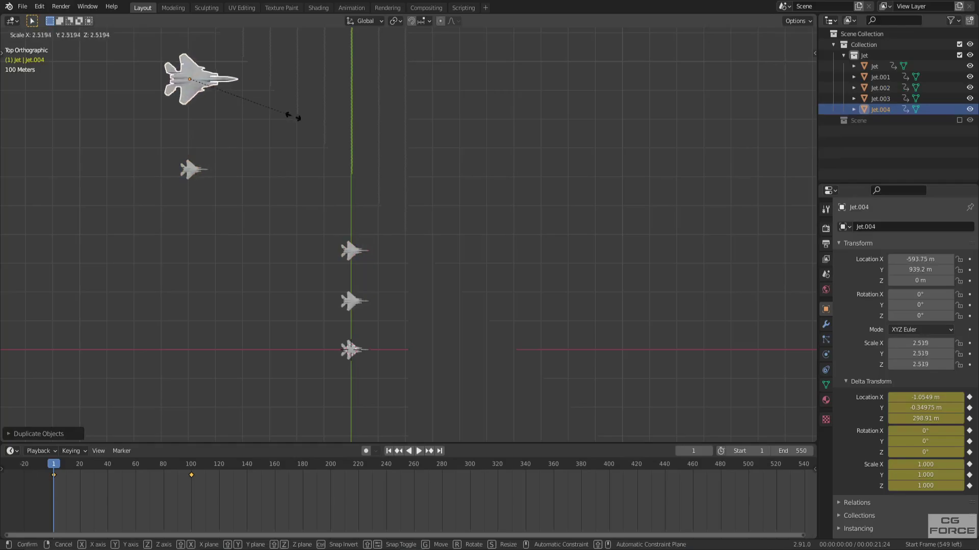
pyautogui.click(291, 114)
pyautogui.press('space')
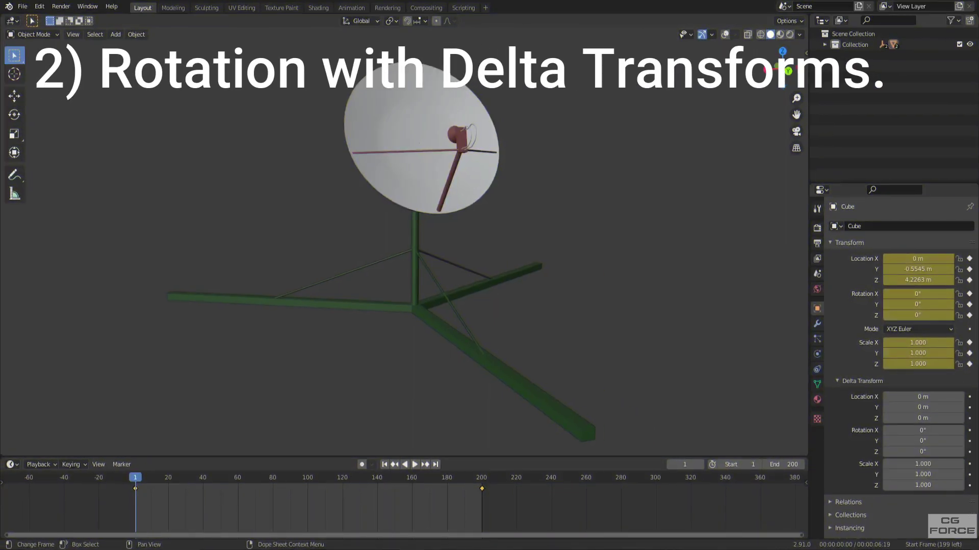
# - Apply Animated Transforms to Deltas on the satellite dish and play back its rotation
pyautogui.press('space')
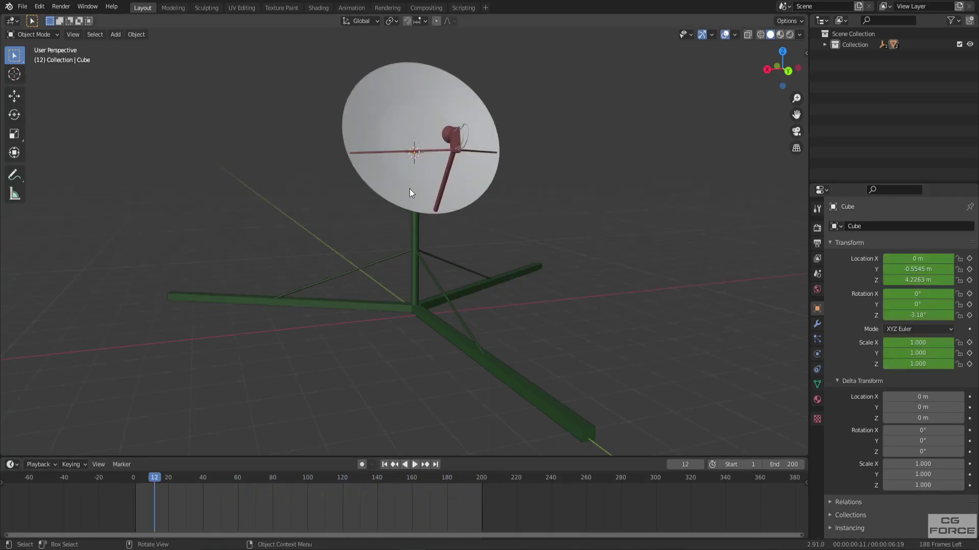
pyautogui.hotkey('ctrl', 'a')
pyautogui.click(540, 279)
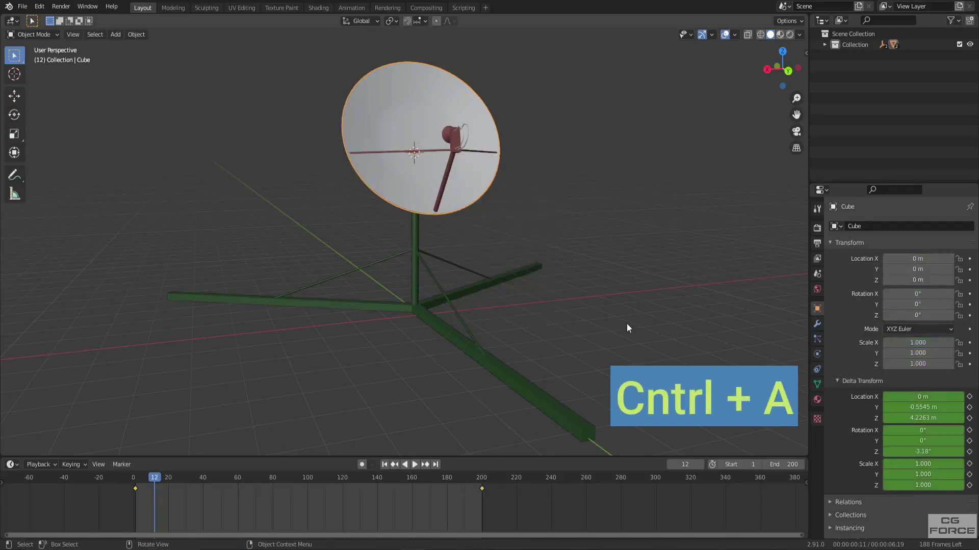
pyautogui.press('space')
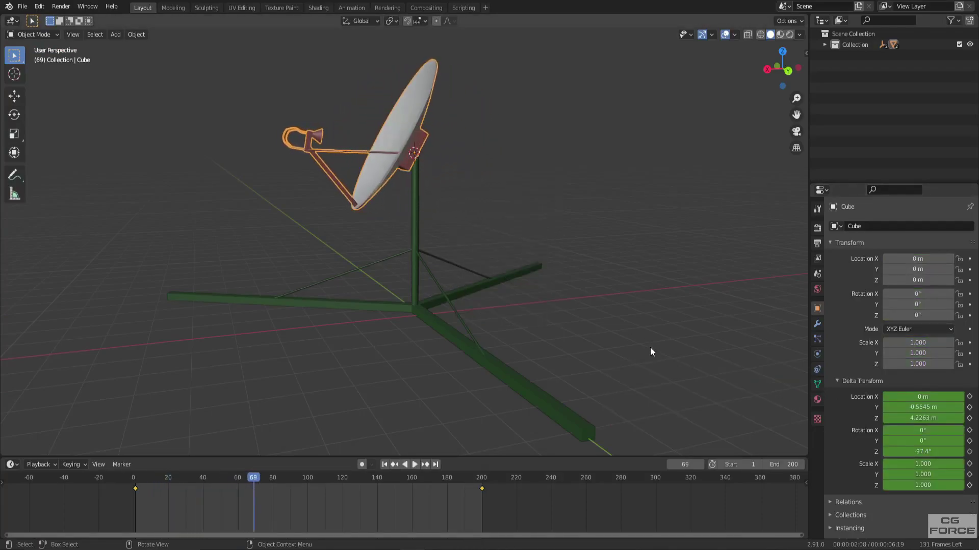
pyautogui.press('space')
# - At frame 1 in top view, duplicate the dish with its stand twice, placing the first copy at about X -20.6 m, Y 10 m
pyautogui.hotkey('shift', 'Left')
pyautogui.press('KP_7')
pyautogui.hotkey('shift', 'd')
pyautogui.click(425, 275)
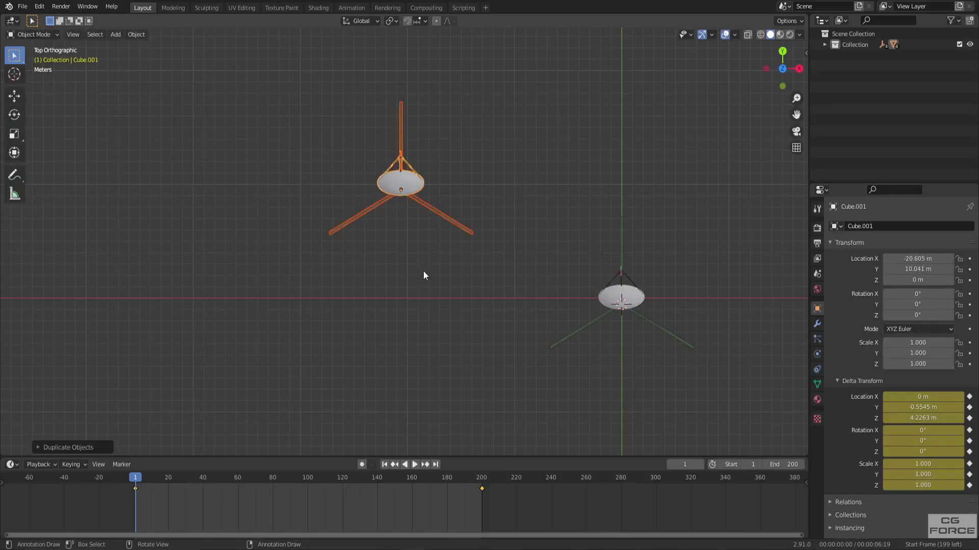
pyautogui.hotkey('shift', 'd')
pyautogui.click(212, 399)
# - Rotate the original satellite dish by 15 degrees about its vertical axis
pyautogui.click(621, 297)
pyautogui.write('r')
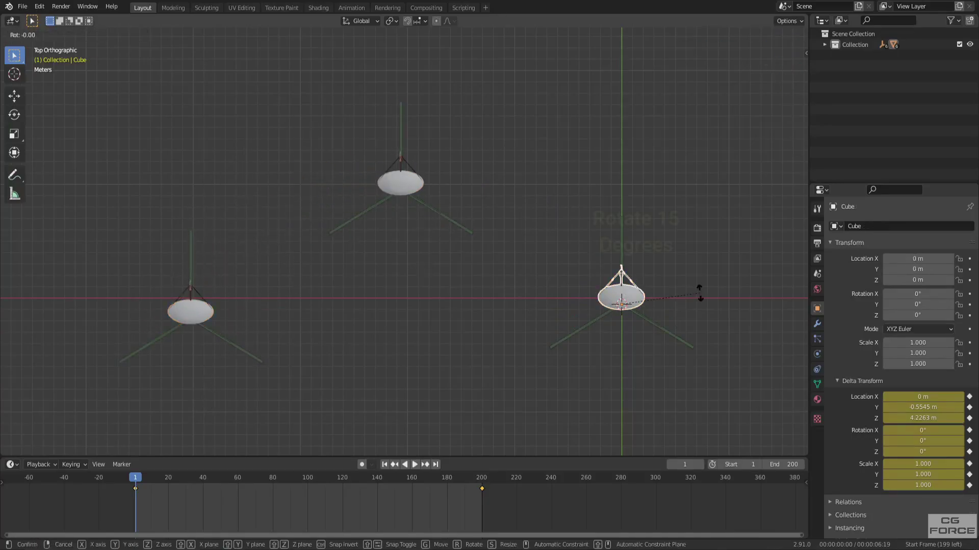
pyautogui.write('15')
pyautogui.press('Return')
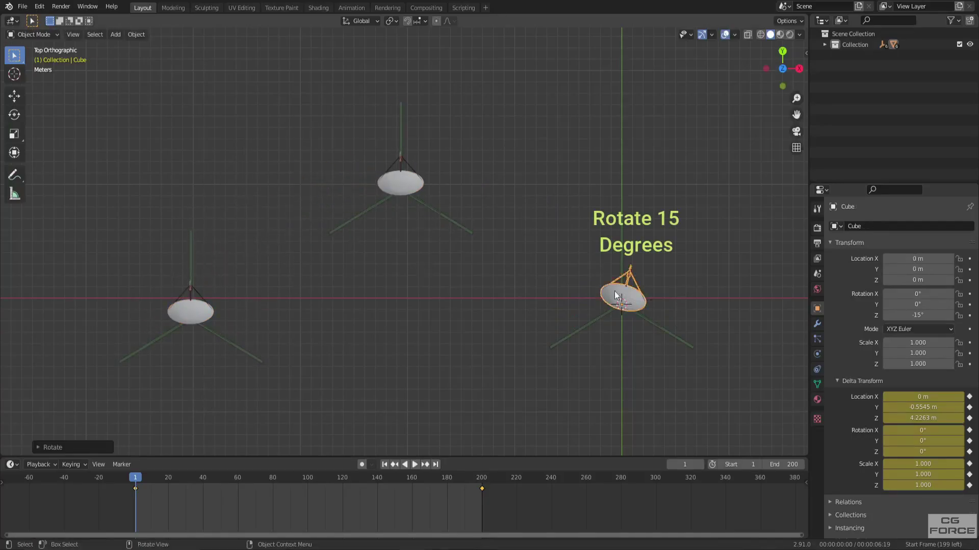
# - Rotate the first satellite dish copy, at X -20.605 m, by 30 degrees about its vertical axis
pyautogui.click(400, 181)
pyautogui.write('r30')
pyautogui.press('Return')
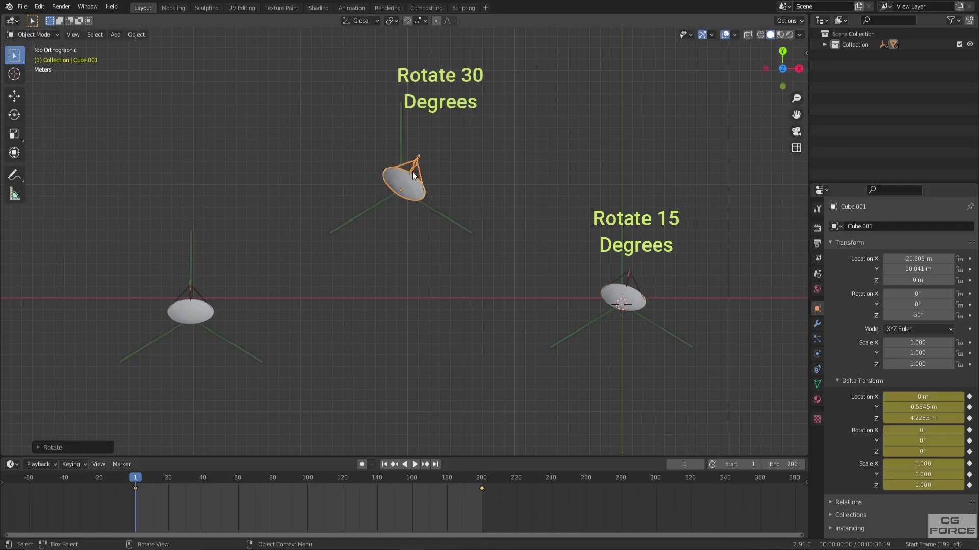
# - Rotate the second satellite dish copy by 45 degrees about its vertical axis and play the animation
pyautogui.click(191, 316)
pyautogui.write('r45')
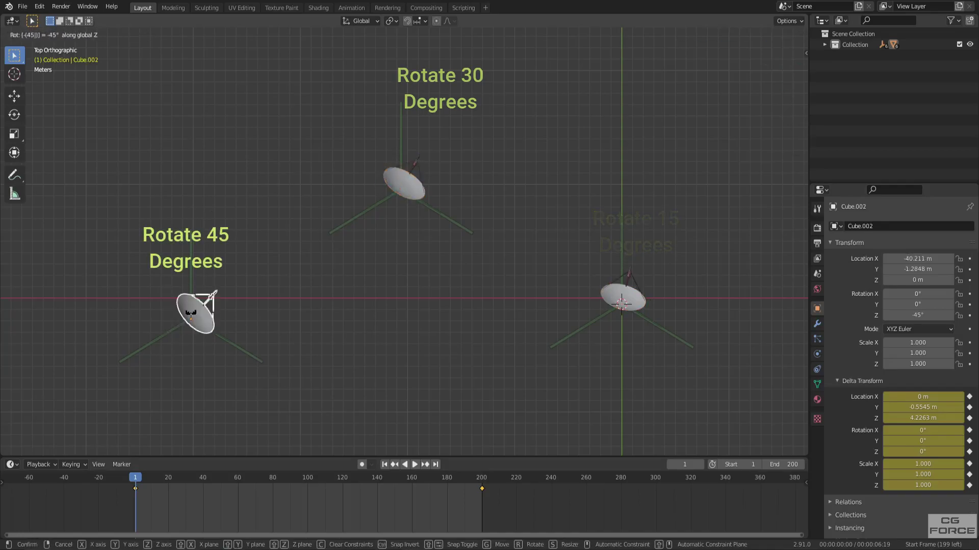
pyautogui.press('Return')
pyautogui.press('space')
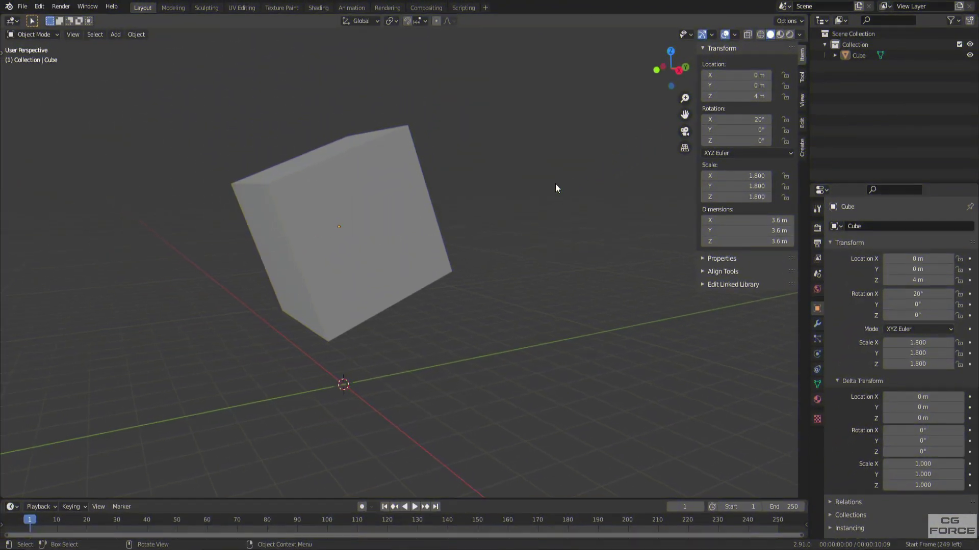
# - Apply all transforms to the tilted cube and set its origin to its geometry
pyautogui.click(419, 225)
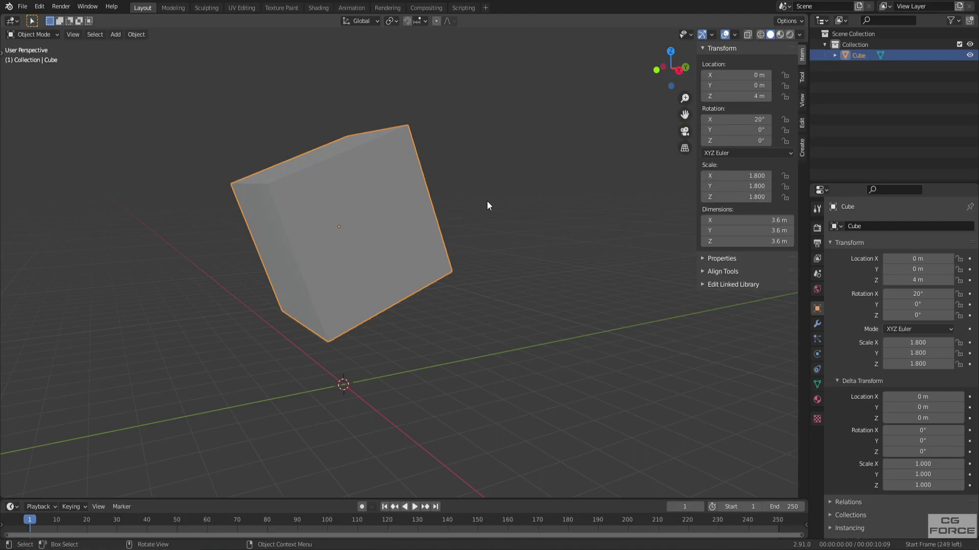
pyautogui.hotkey('ctrl', 'a')
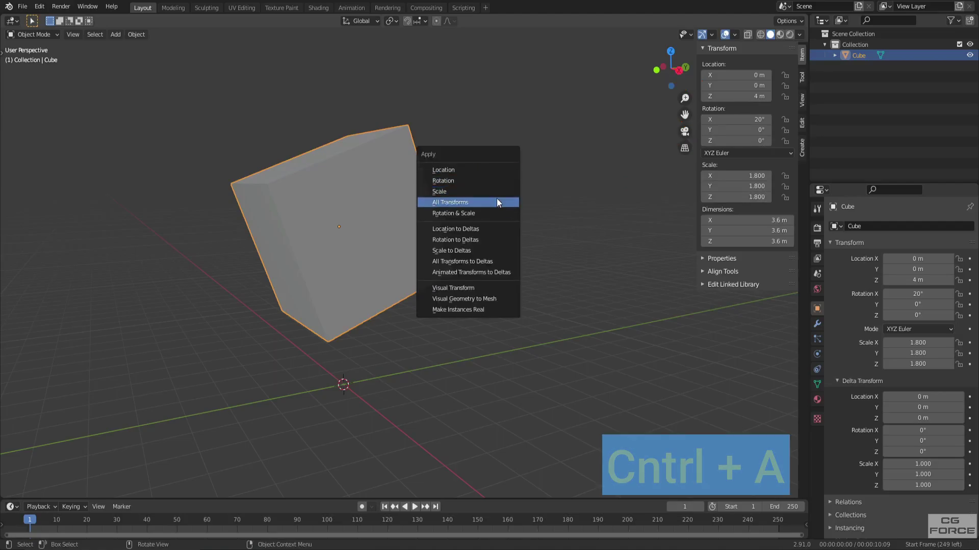
pyautogui.click(494, 202)
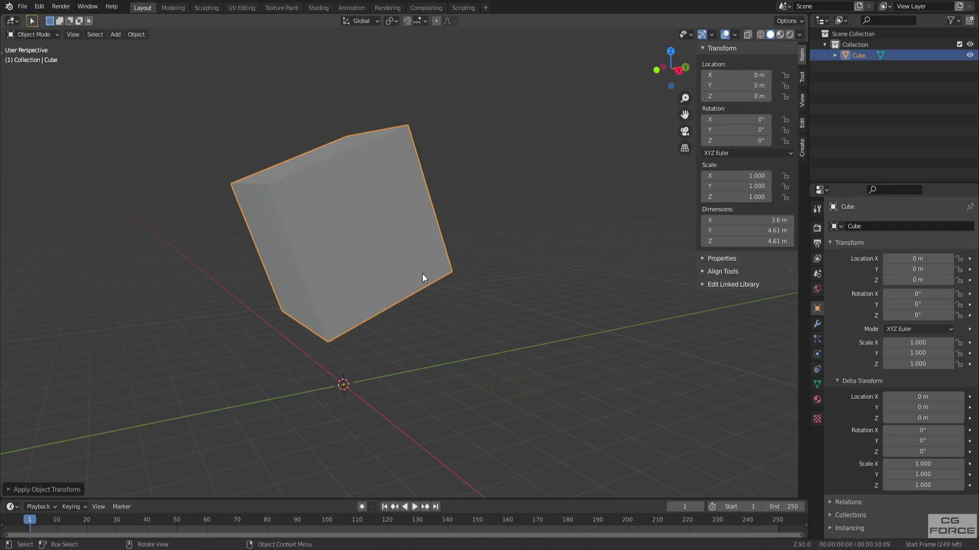
pyautogui.rightClick(421, 212)
pyautogui.moveTo(421, 212)
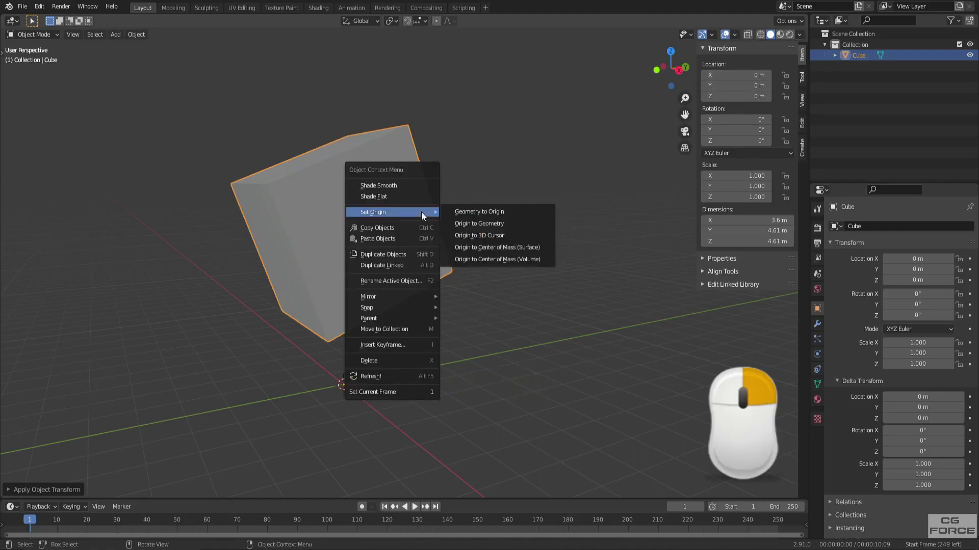
pyautogui.click(502, 224)
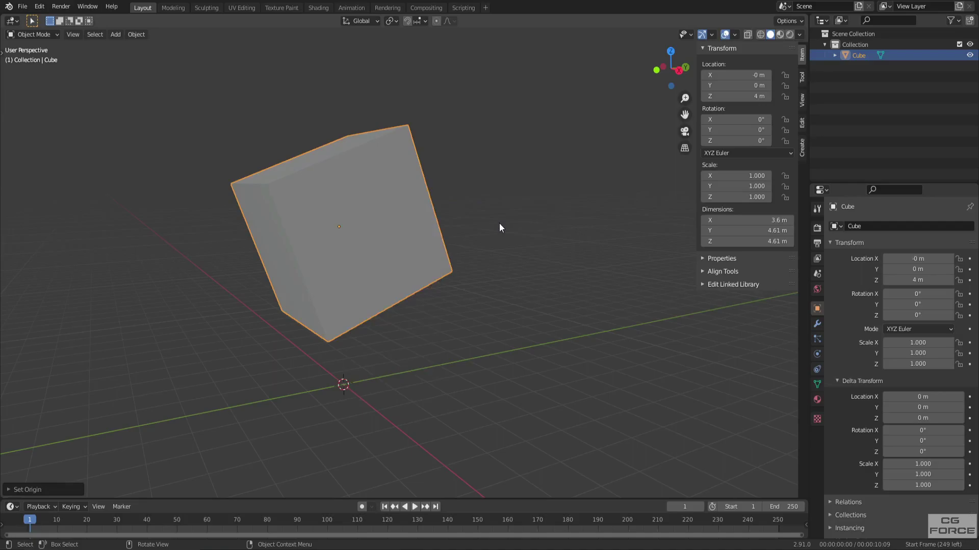
# - Repeat applying all transforms on the cube and move its origin back to its geometry
pyautogui.hotkey('ctrl', 'a')
pyautogui.click(500, 225)
pyautogui.rightClick(434, 228)
pyautogui.moveTo(434, 228)
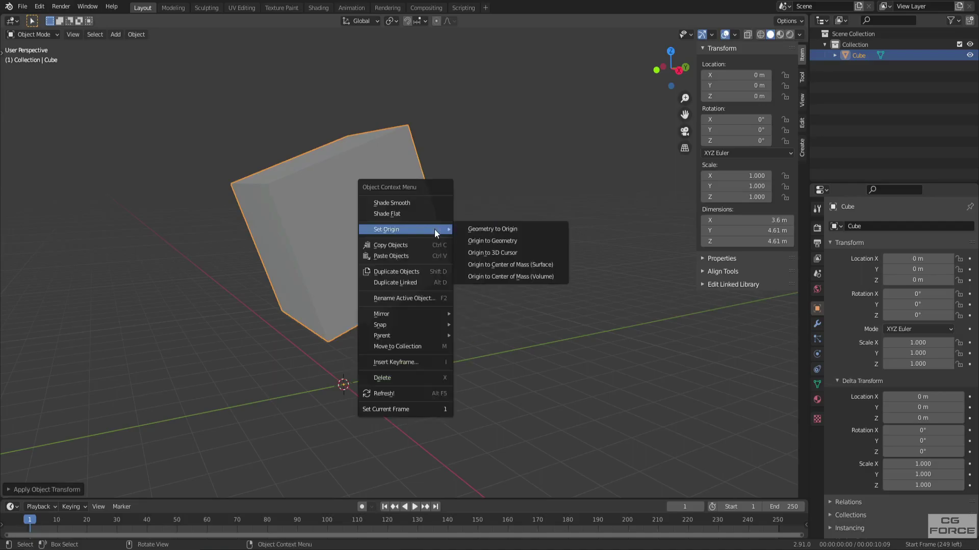
pyautogui.click(543, 243)
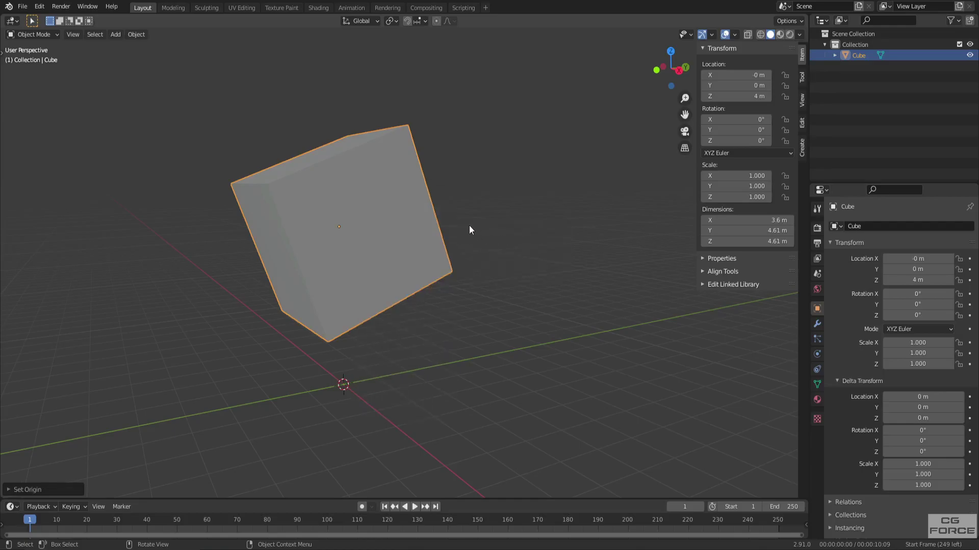
# - Apply the cube's location to deltas to keep its origin in place, and apply its object transforms
pyautogui.hotkey('ctrl', 'a')
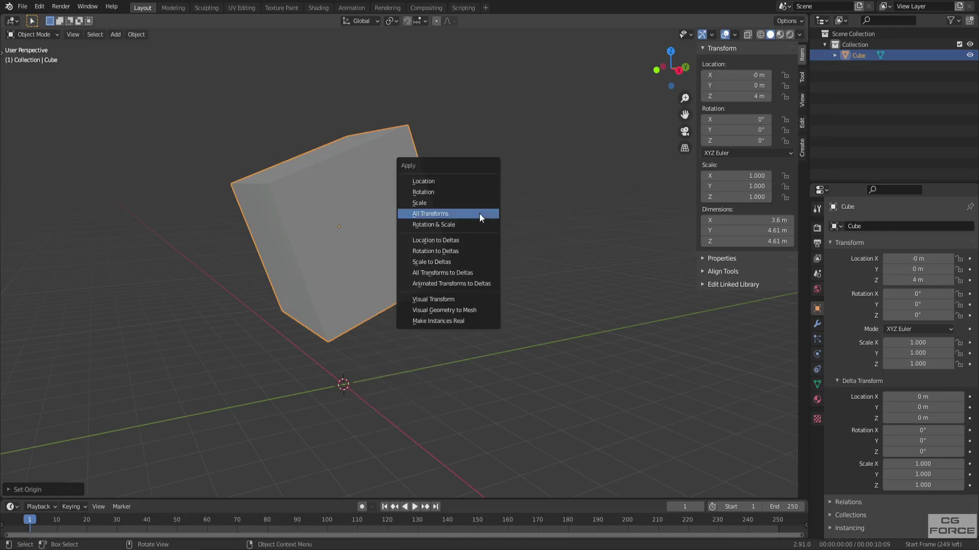
pyautogui.click(481, 239)
pyautogui.hotkey('ctrl', 'a')
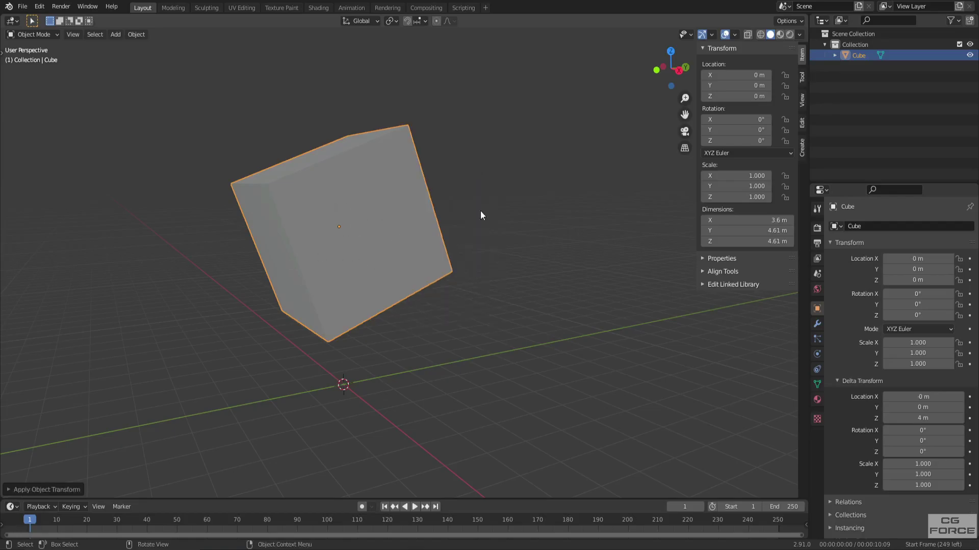
# - Freely rotate the cube to about X -13.3°, Y 6.84°, Z -2.92°, rescale it, and apply its transforms
pyautogui.press('r')
pyautogui.press('r')
pyautogui.click(510, 273)
pyautogui.press('s')
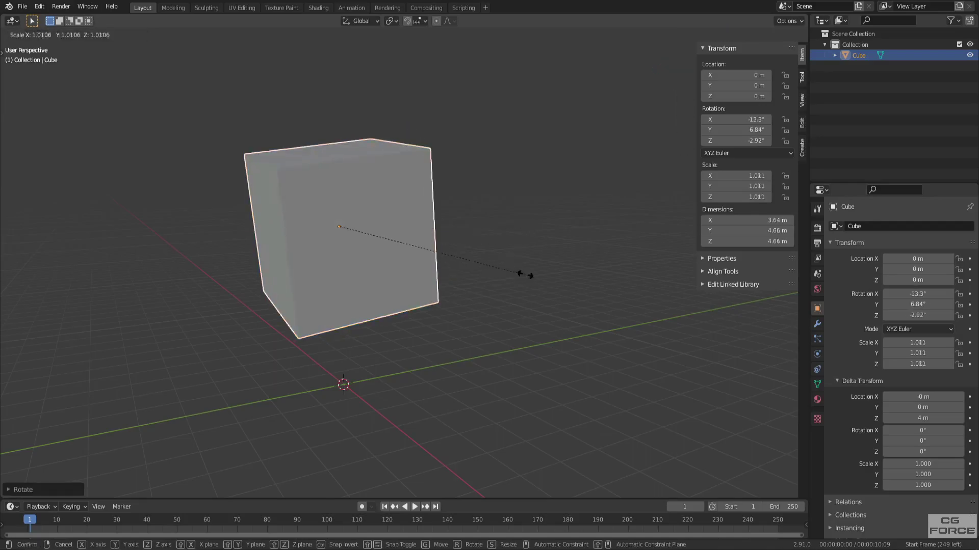
pyautogui.click(504, 234)
pyautogui.hotkey('ctrl', 'a')
pyautogui.click(502, 230)
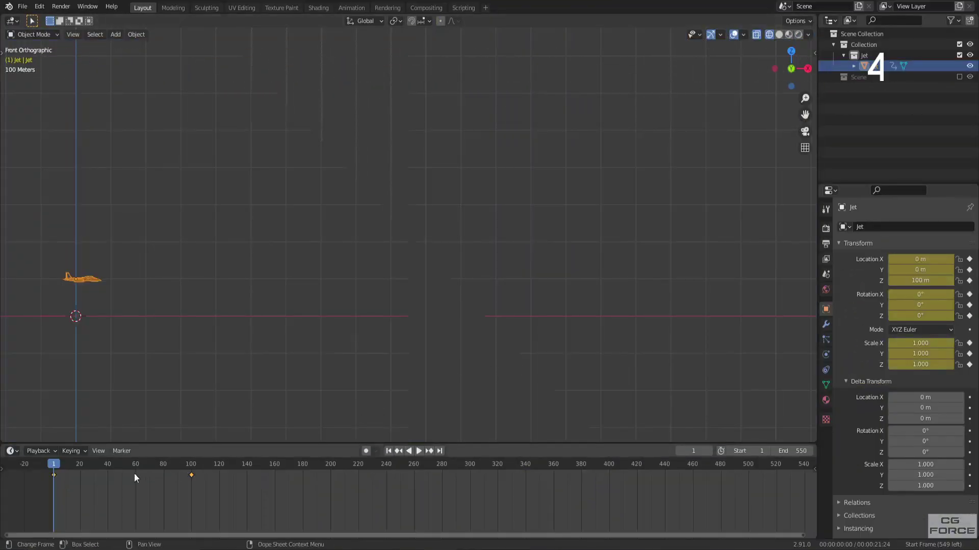
# - Try to raise the keyframed jet 100 m along Z, play the animation, and return to frame 1
pyautogui.moveTo(67, 462)
pyautogui.mouseDown()
pyautogui.moveTo(132, 469)
pyautogui.moveTo(53, 469)
pyautogui.mouseUp()
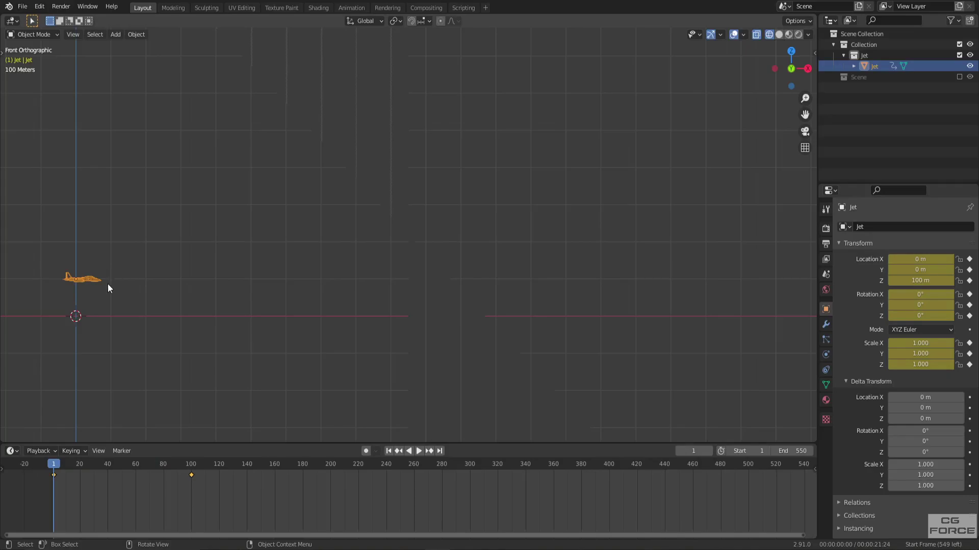
pyautogui.write('gz100')
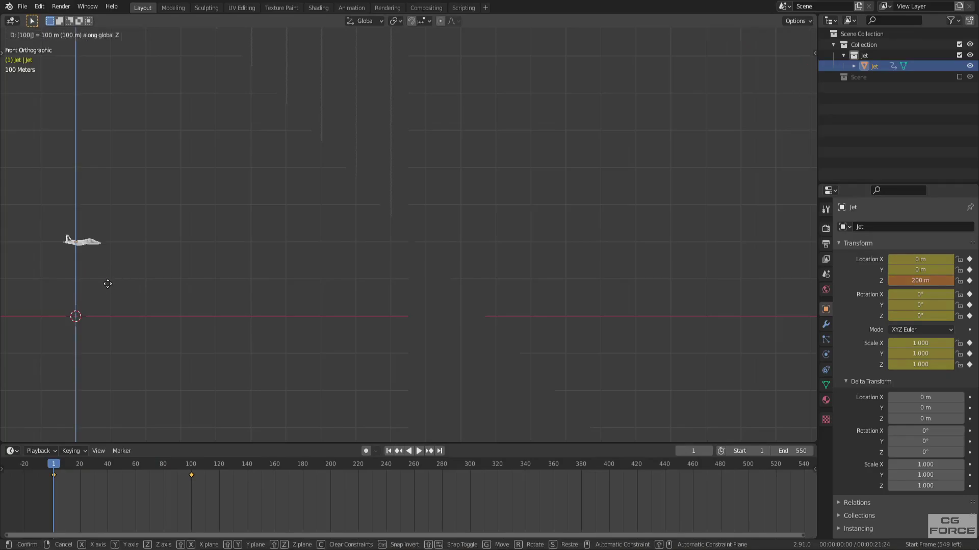
pyautogui.press('Return')
pyautogui.press('space')
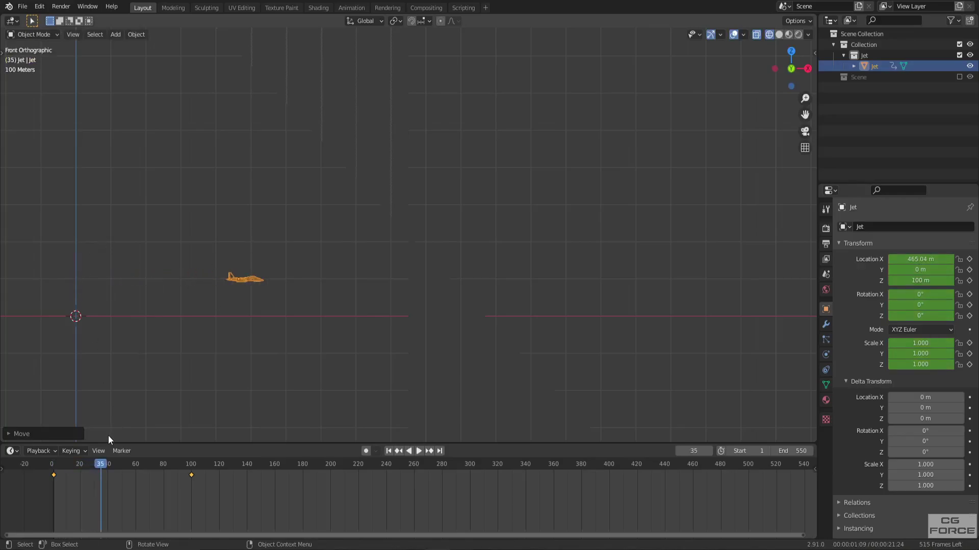
pyautogui.press('alt')
pyautogui.hotkey('shift', 'Left')
# - Set the jet's delta location Z to 100 m and play the animation
pyautogui.click(925, 419)
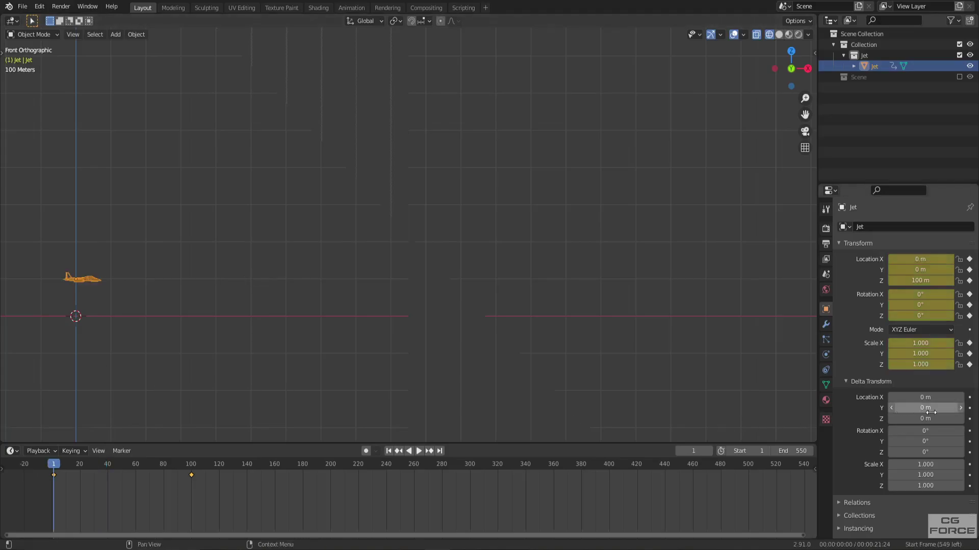
pyautogui.write('100')
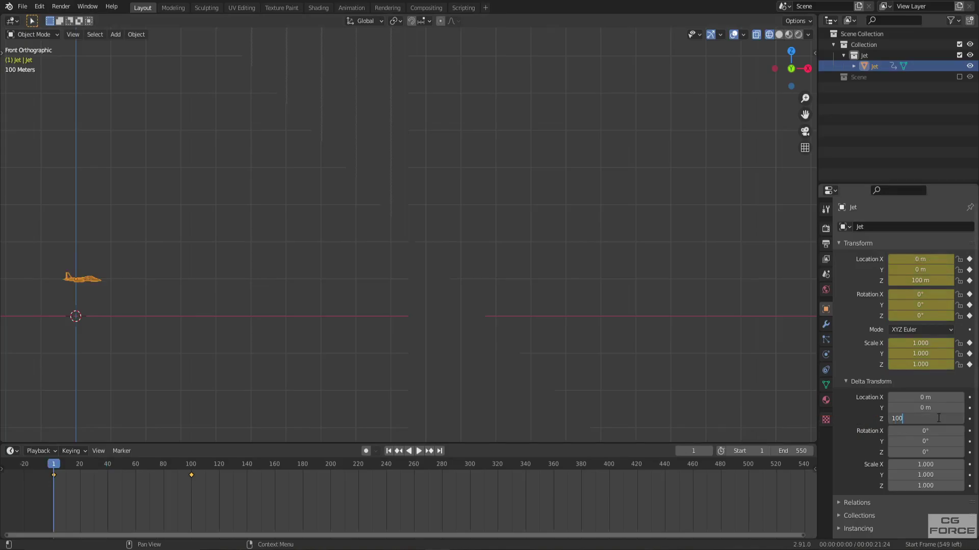
pyautogui.press('Return')
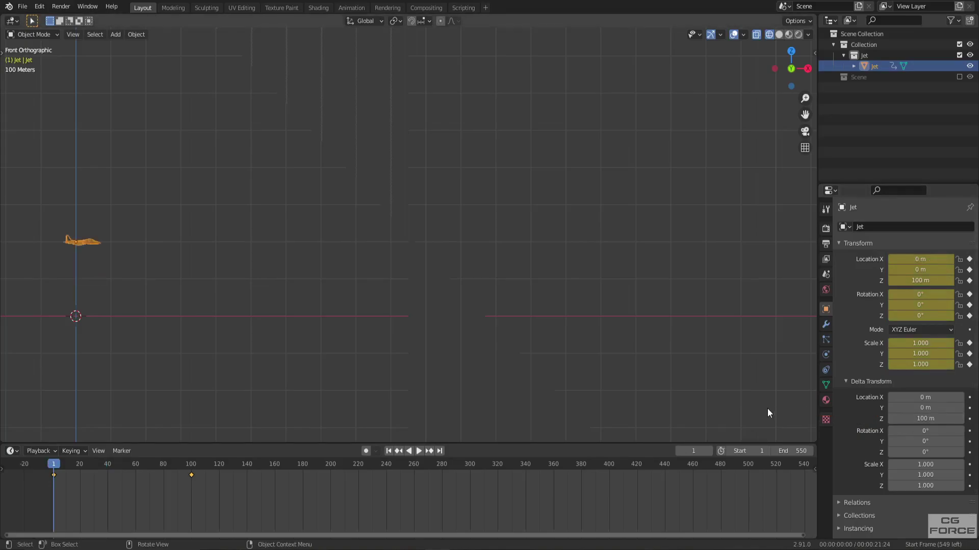
pyautogui.press('space')
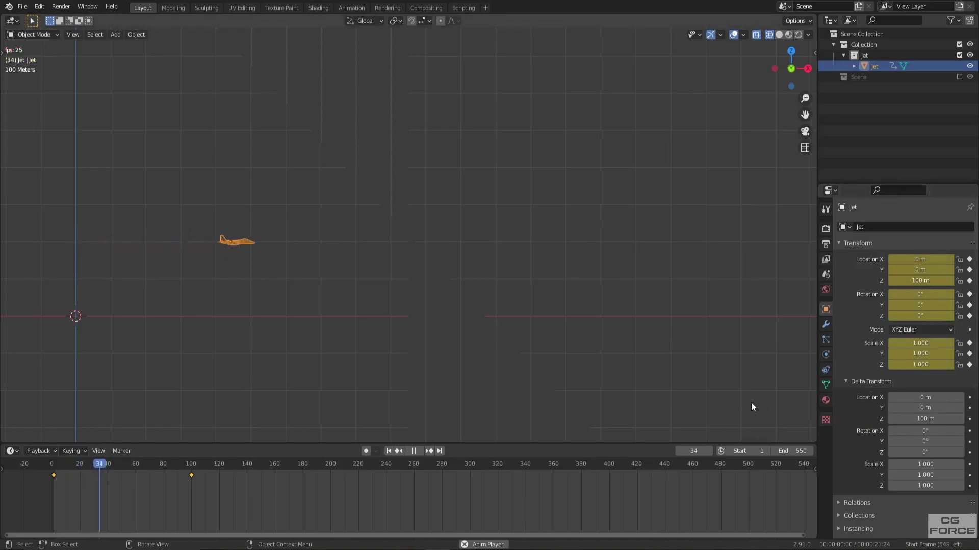